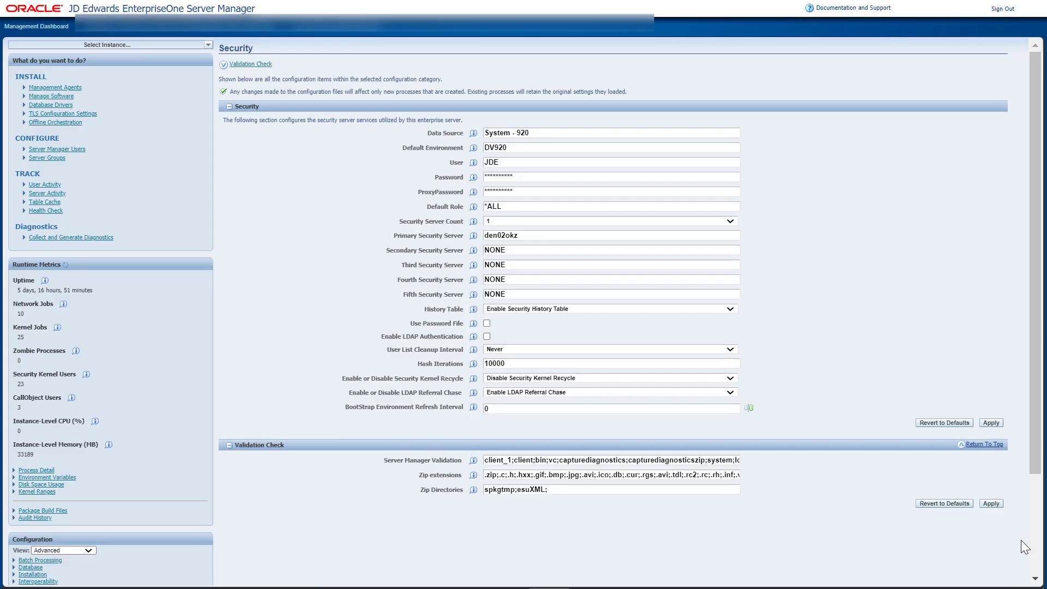
pyautogui.moveTo(1039, 419)
pyautogui.mouseDown()
pyautogui.moveTo(1042, 473)
pyautogui.moveTo(927, 469)
pyautogui.mouseUp()
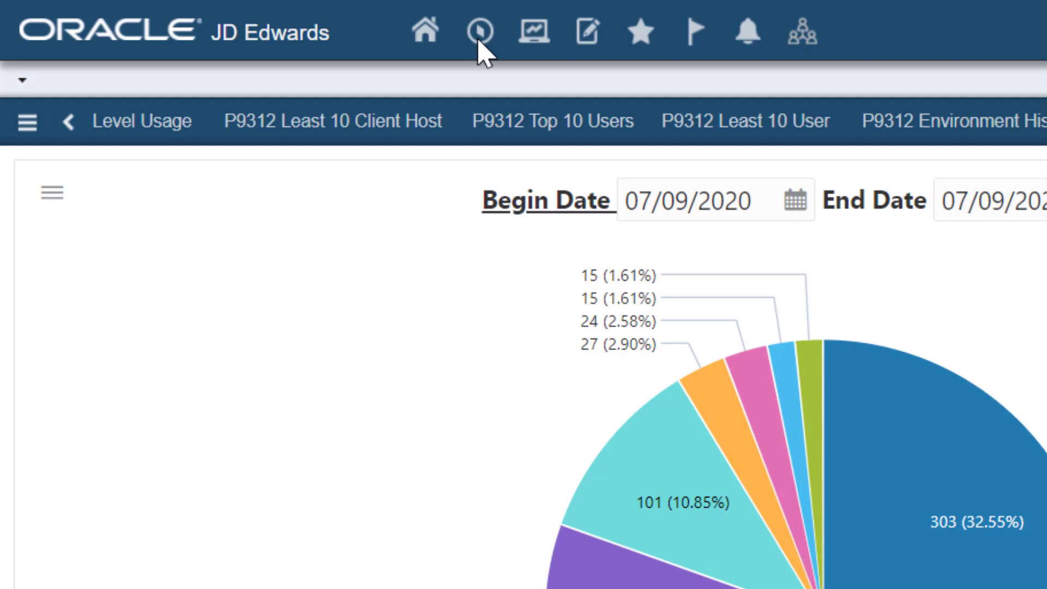
# Step: Launch P98LPSEC through the fast path and open its Security History form
pyautogui.click(478, 33)
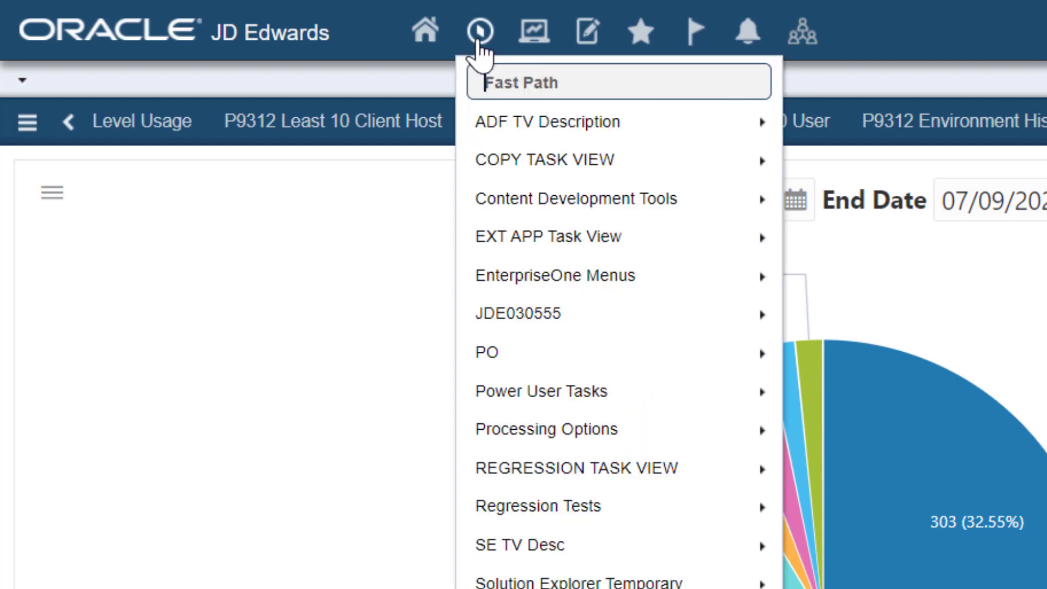
pyautogui.write('P98LPSEC')
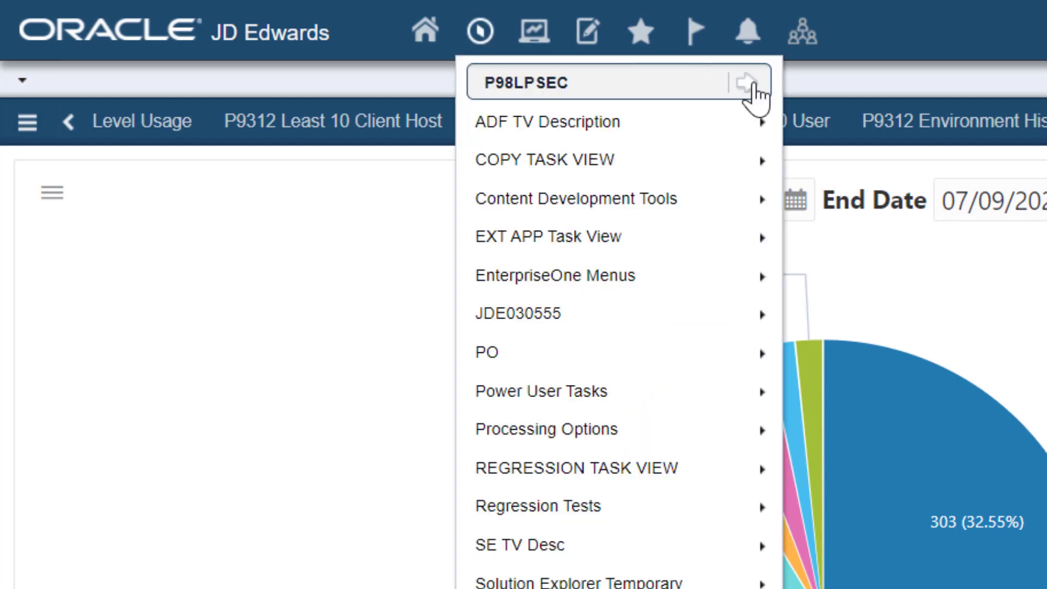
pyautogui.click(744, 82)
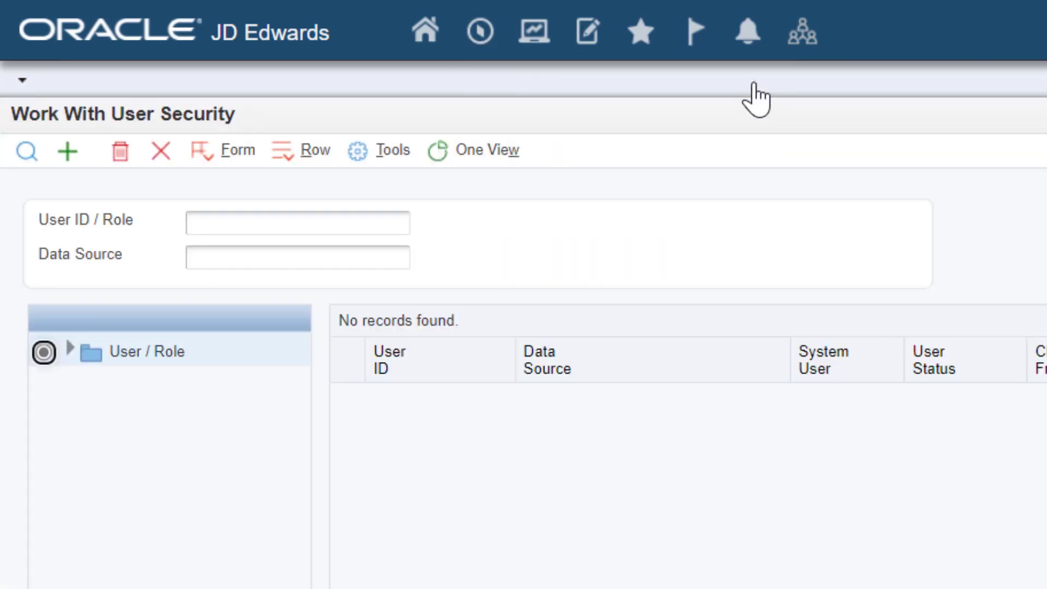
pyautogui.click(203, 152)
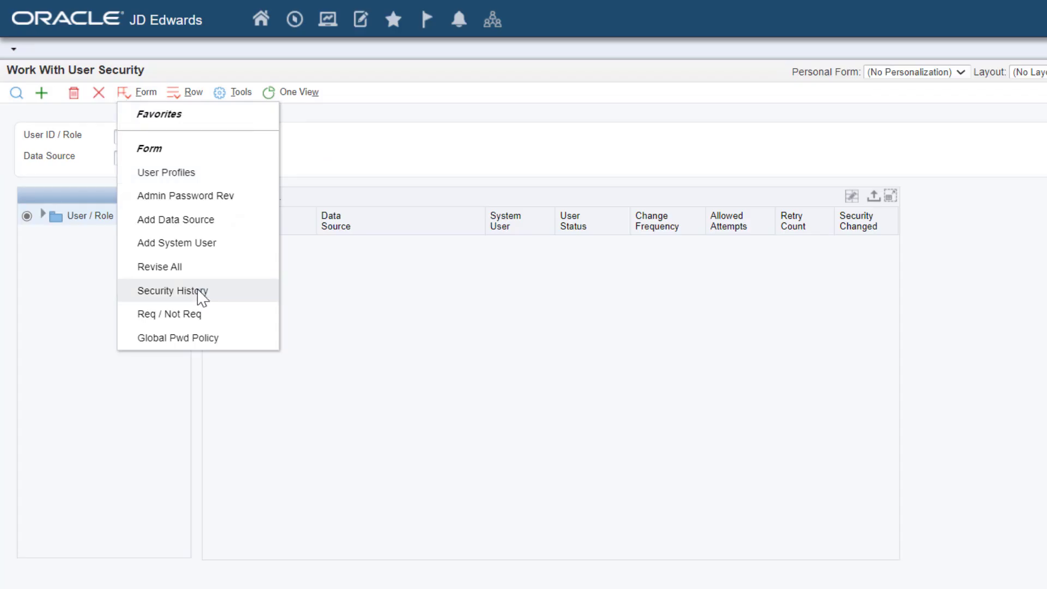
pyautogui.click(173, 291)
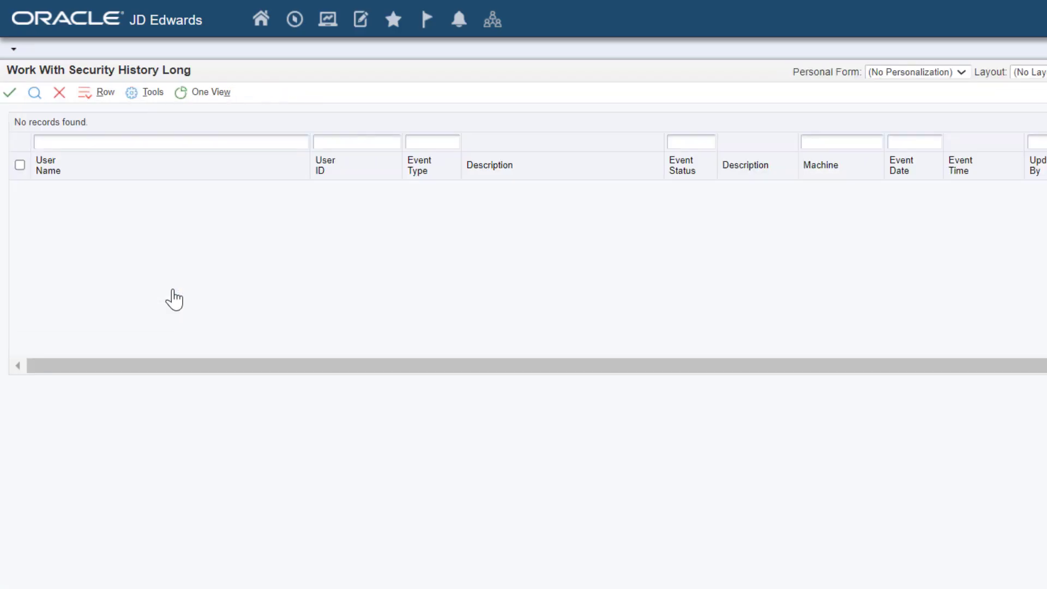
# Step: Find the security history records and open the first sign-on failure's detail, reasons and connection info
pyautogui.click(34, 92)
pyautogui.click(20, 189)
pyautogui.click(101, 92)
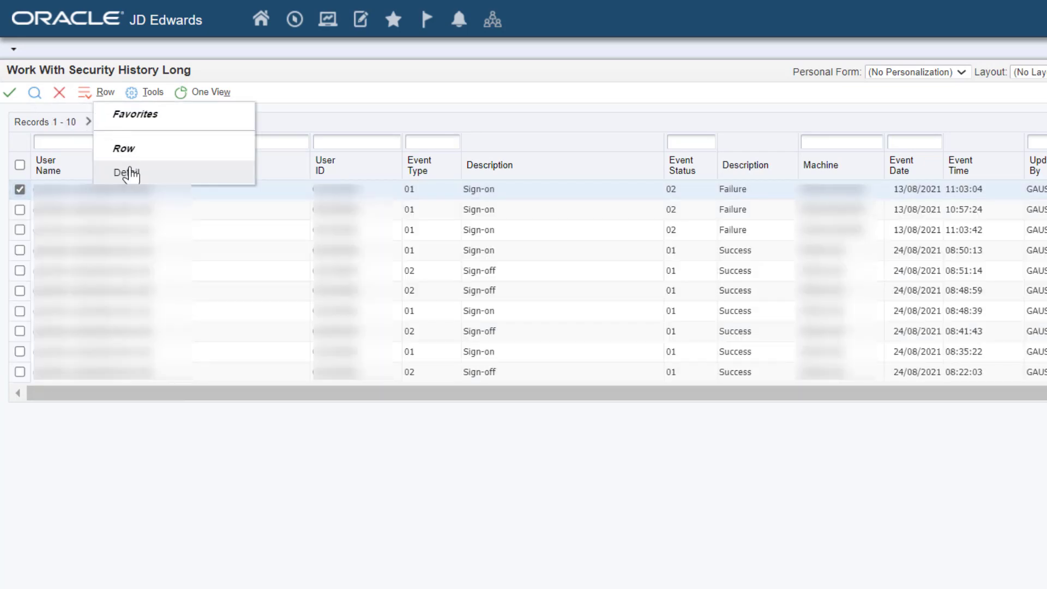
pyautogui.click(131, 173)
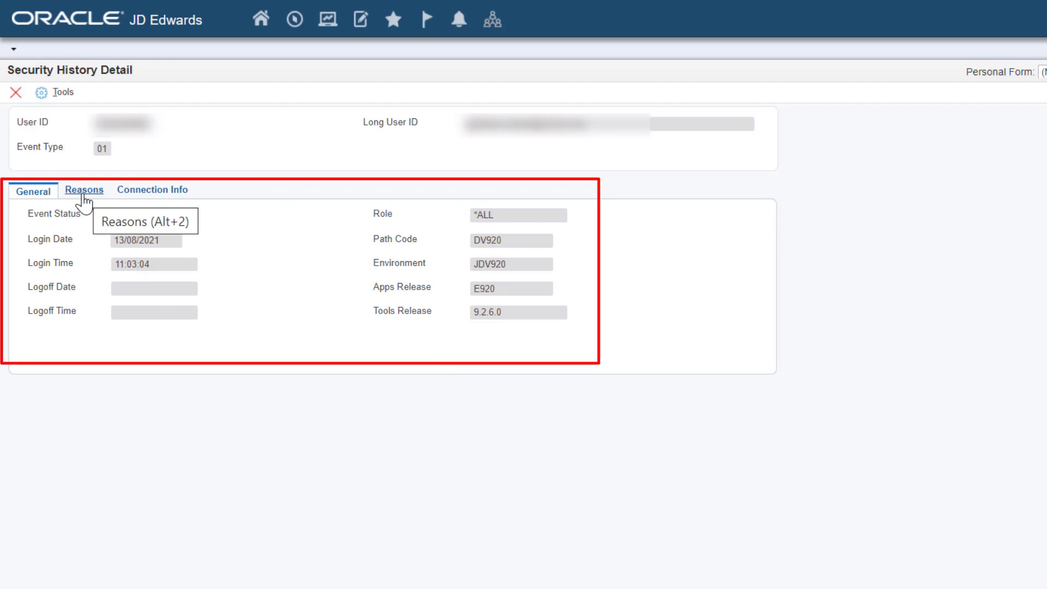
pyautogui.click(83, 195)
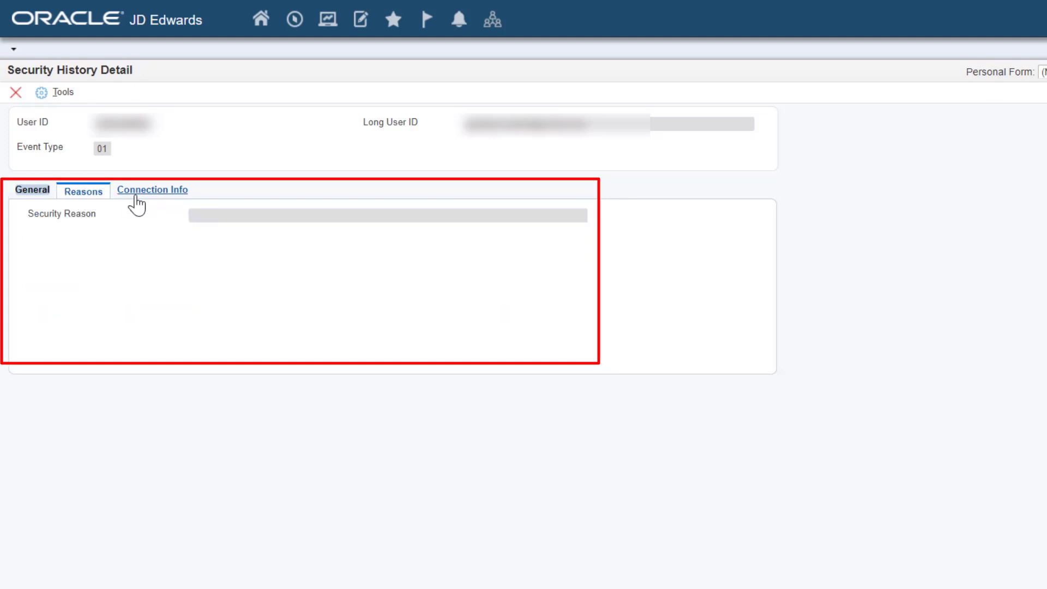
pyautogui.click(135, 196)
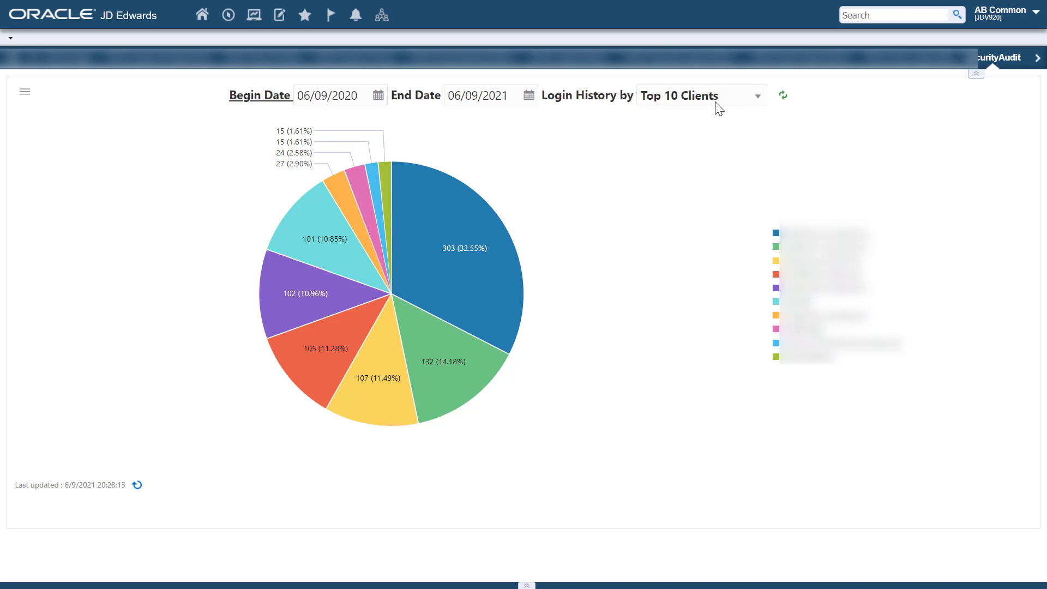
# Step: Inspect the Top 10 Clients login pie chart, whose largest slice is 303 logins (32.55%)
pyautogui.moveTo(477, 263)
# Step: Chart the login history by Least 10 Clients
pyautogui.click(757, 101)
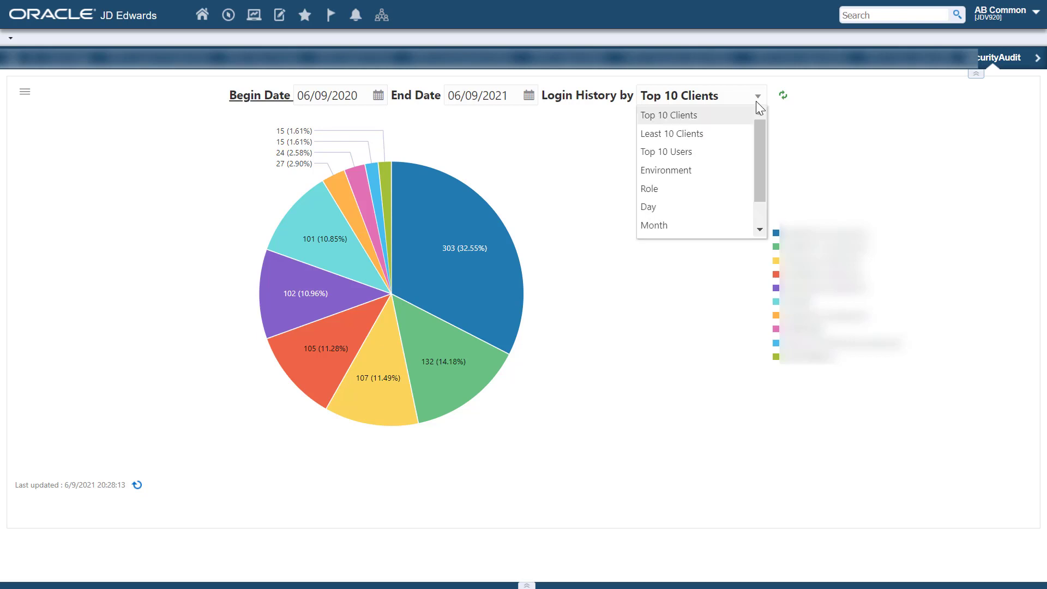
pyautogui.click(696, 133)
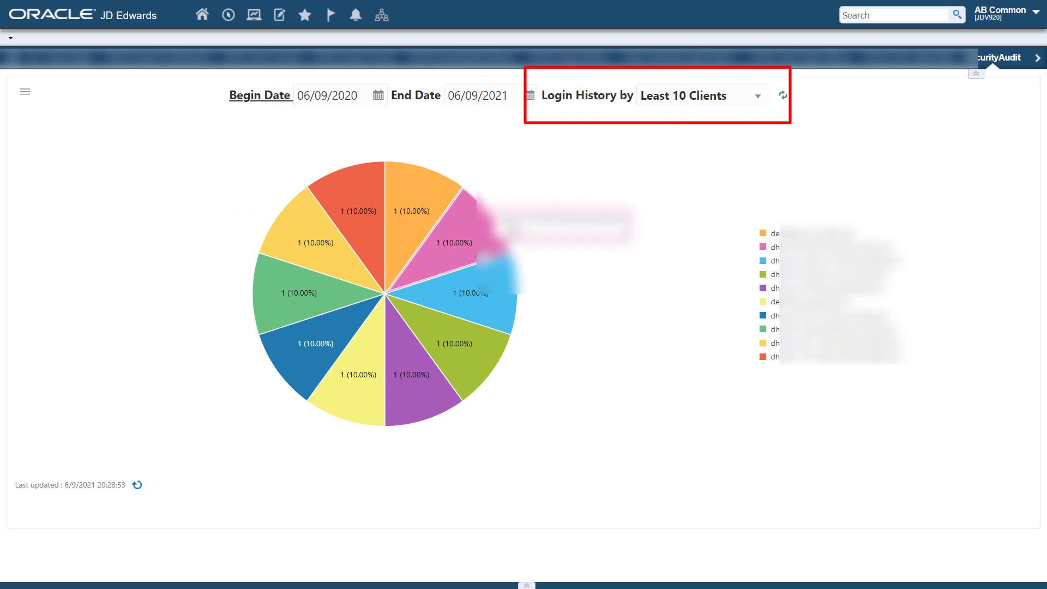
pyautogui.moveTo(498, 293)
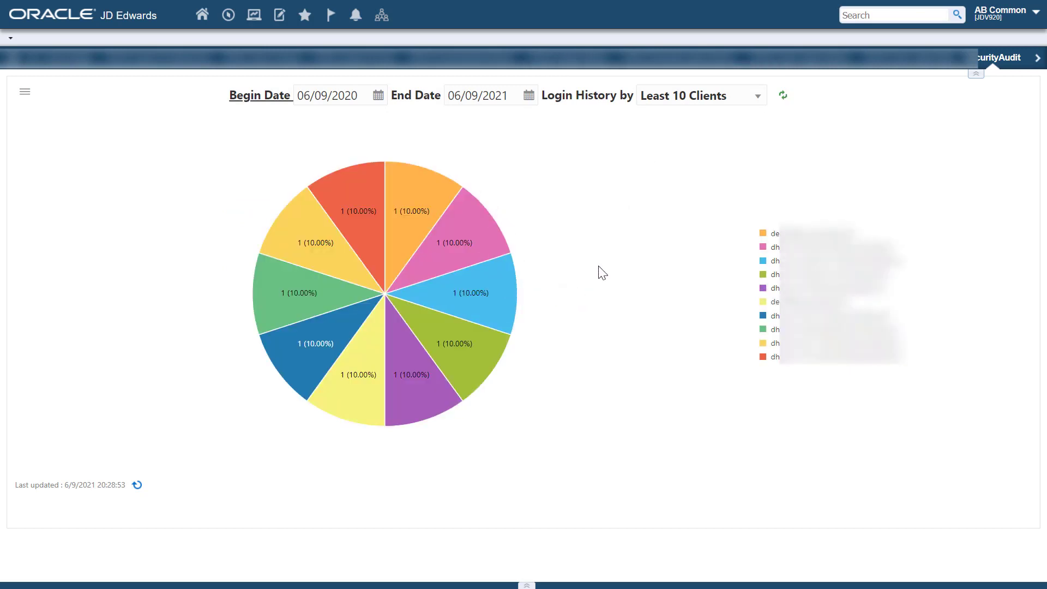
# Step: Regroup the login chart by Top 10 Users, led by 160 logins (15.83%)
pyautogui.click(758, 97)
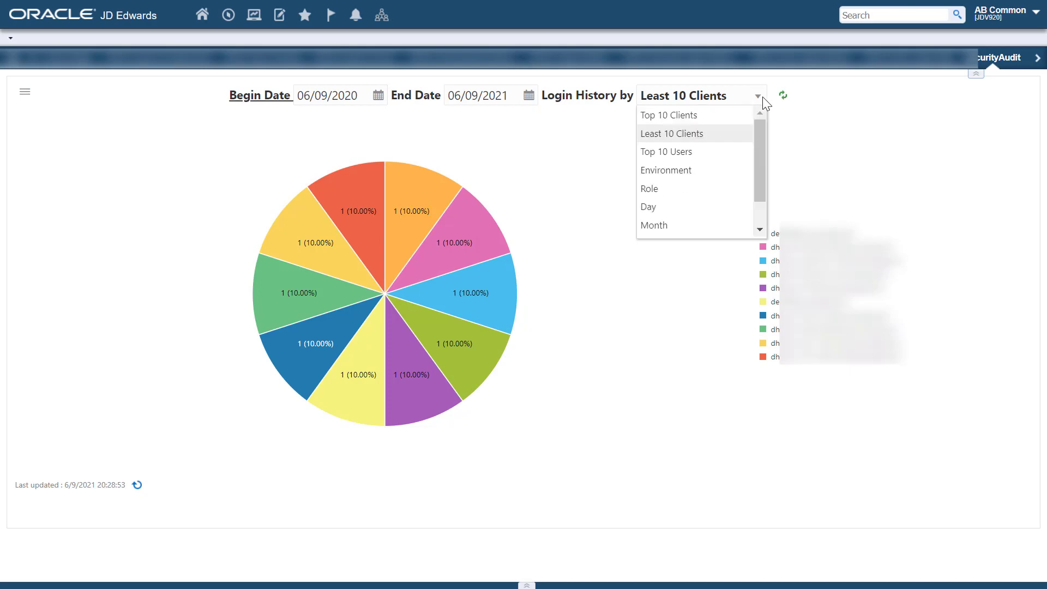
pyautogui.click(701, 151)
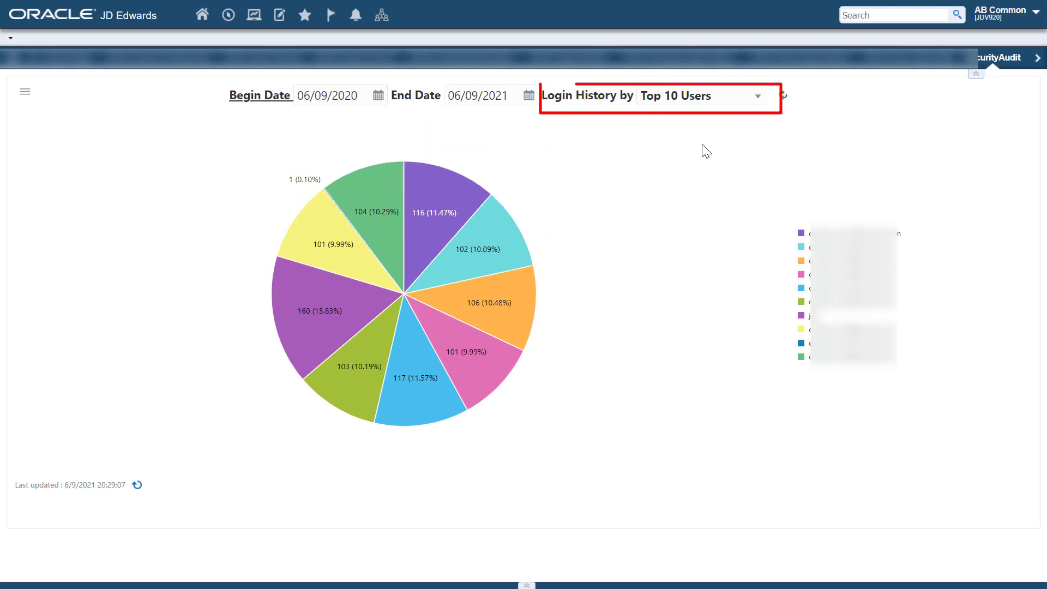
pyautogui.moveTo(510, 249)
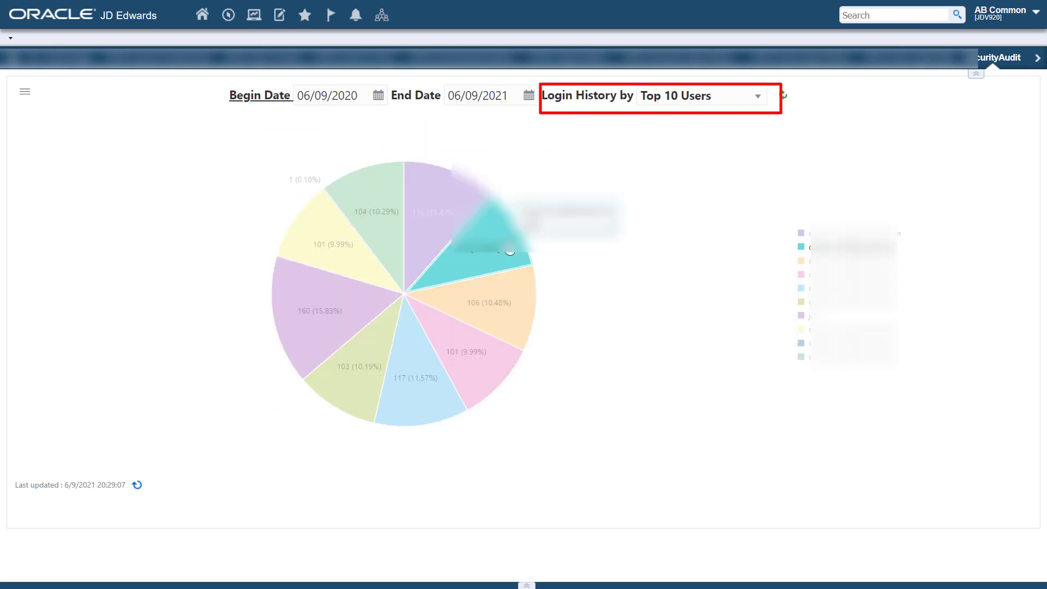
pyautogui.moveTo(449, 210)
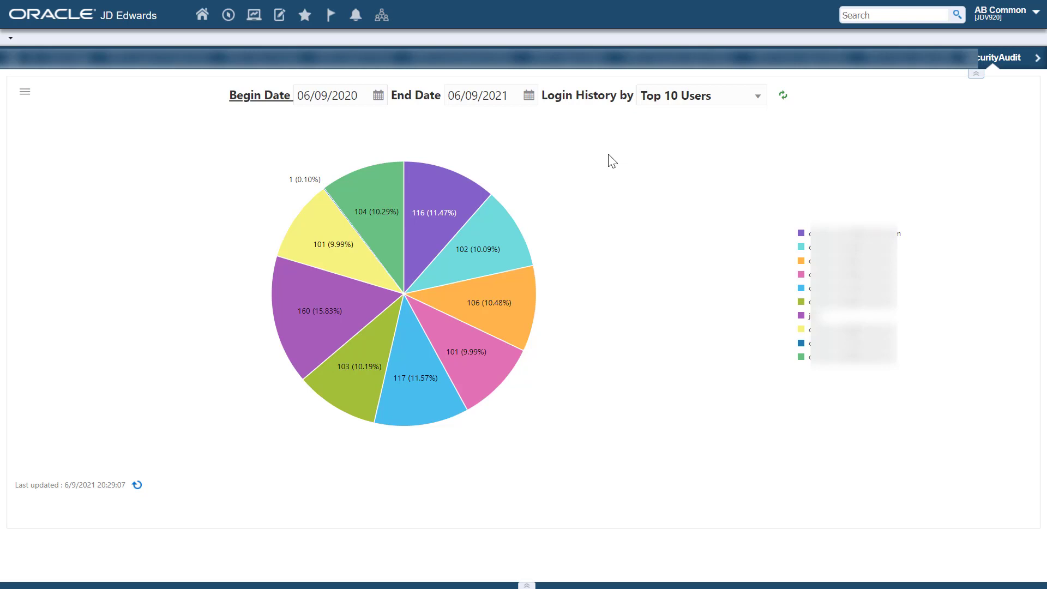
# Step: Group the login history chart by Environment
pyautogui.click(757, 99)
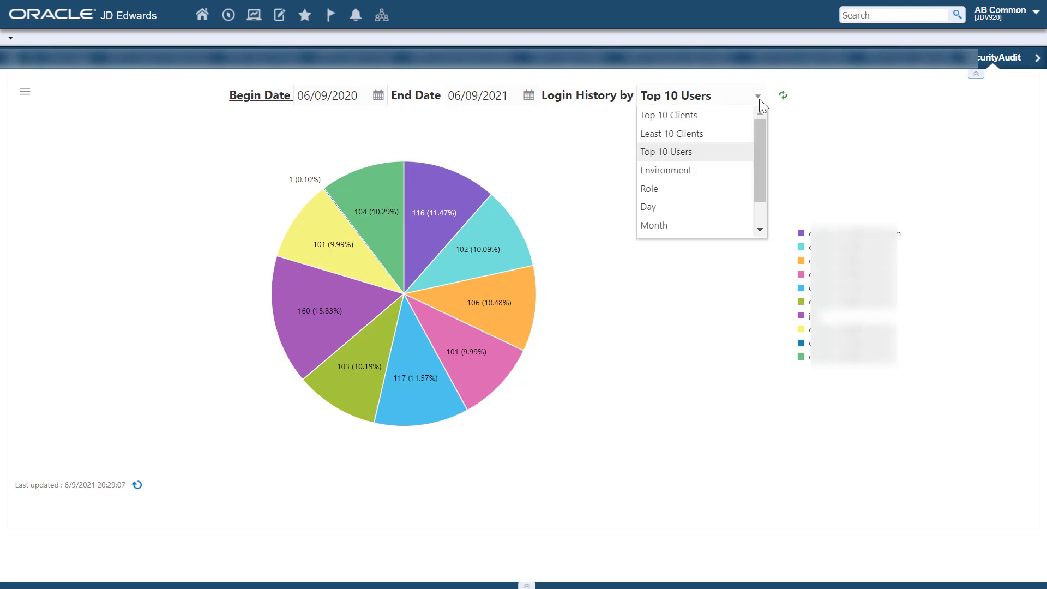
pyautogui.click(711, 167)
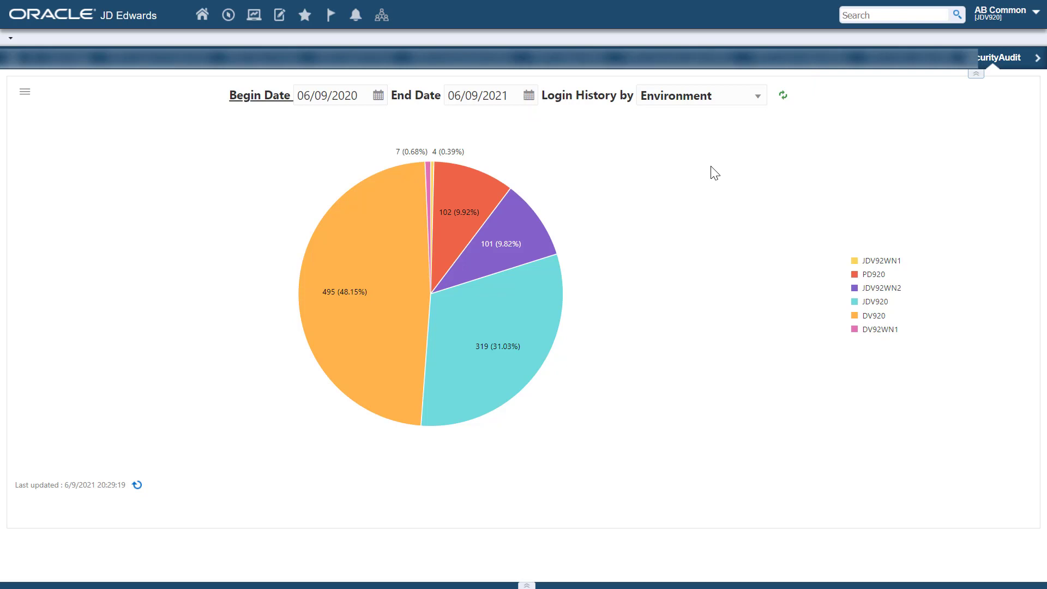
pyautogui.moveTo(374, 337)
# Step: Regroup the login chart by Role, led by *ALL at 621 logins (60.41%)
pyautogui.click(755, 97)
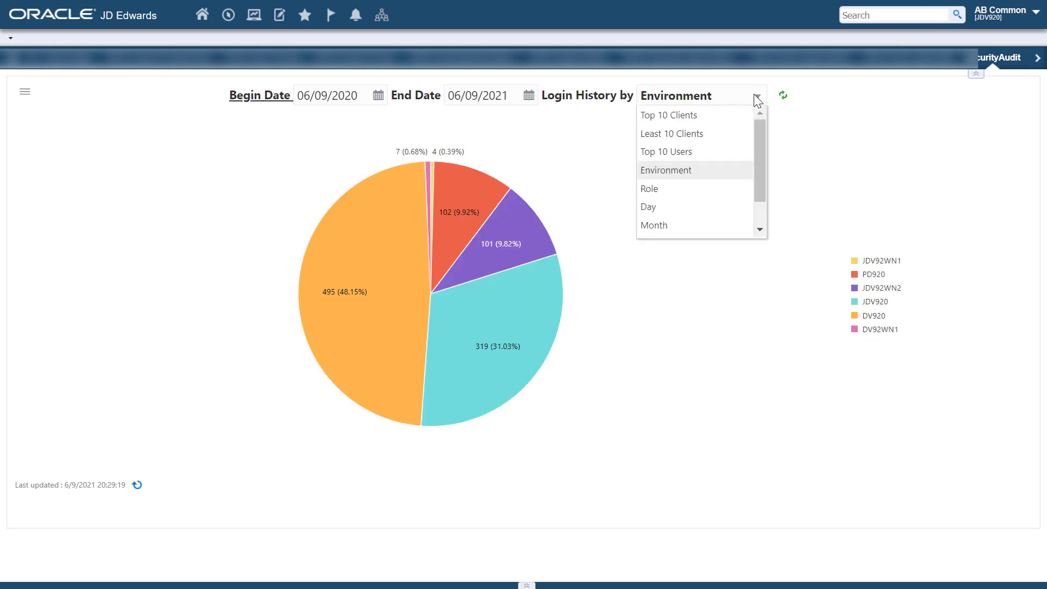
pyautogui.click(672, 189)
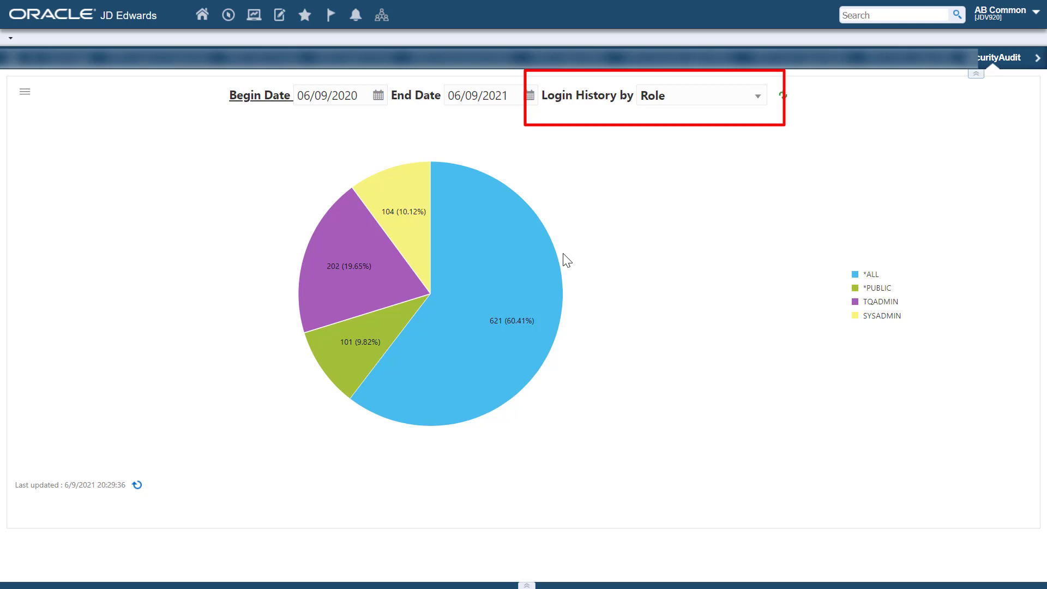
pyautogui.moveTo(553, 268)
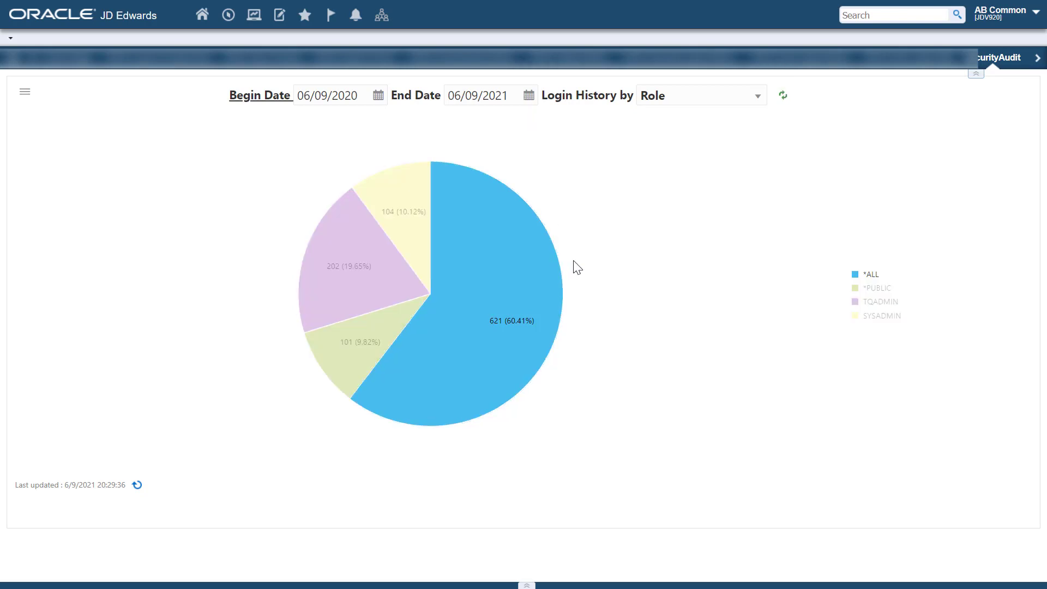
# Step: Chart the login history by Day as bars
pyautogui.click(757, 103)
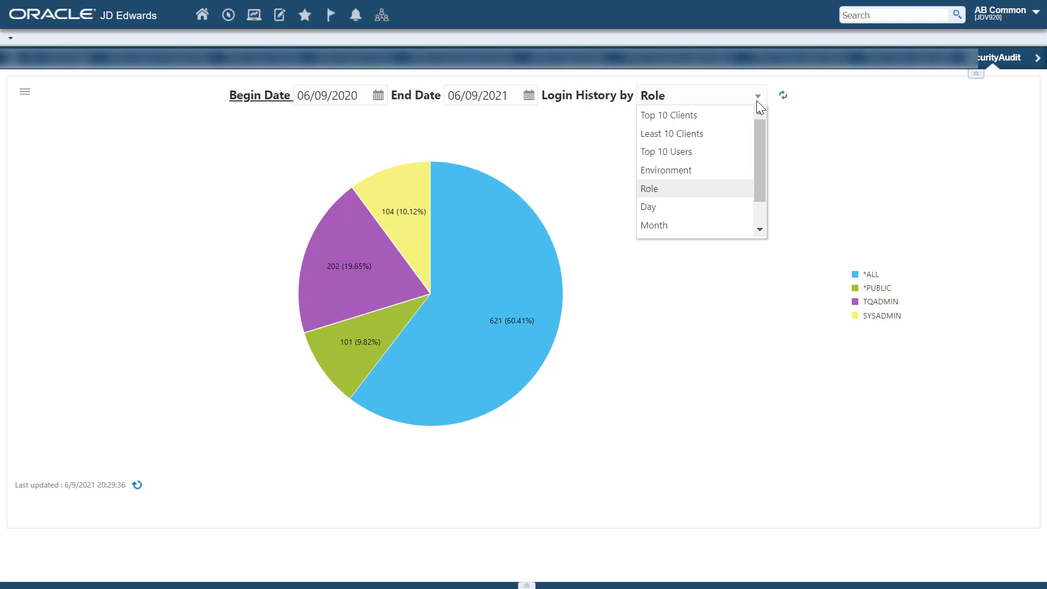
pyautogui.click(685, 208)
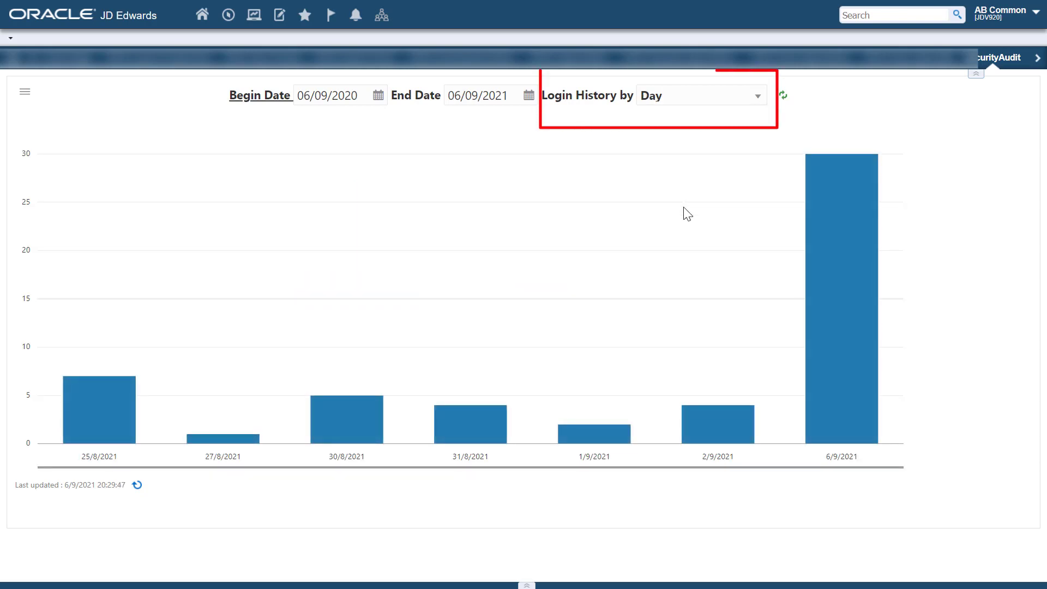
pyautogui.moveTo(834, 294)
pyautogui.moveTo(721, 430)
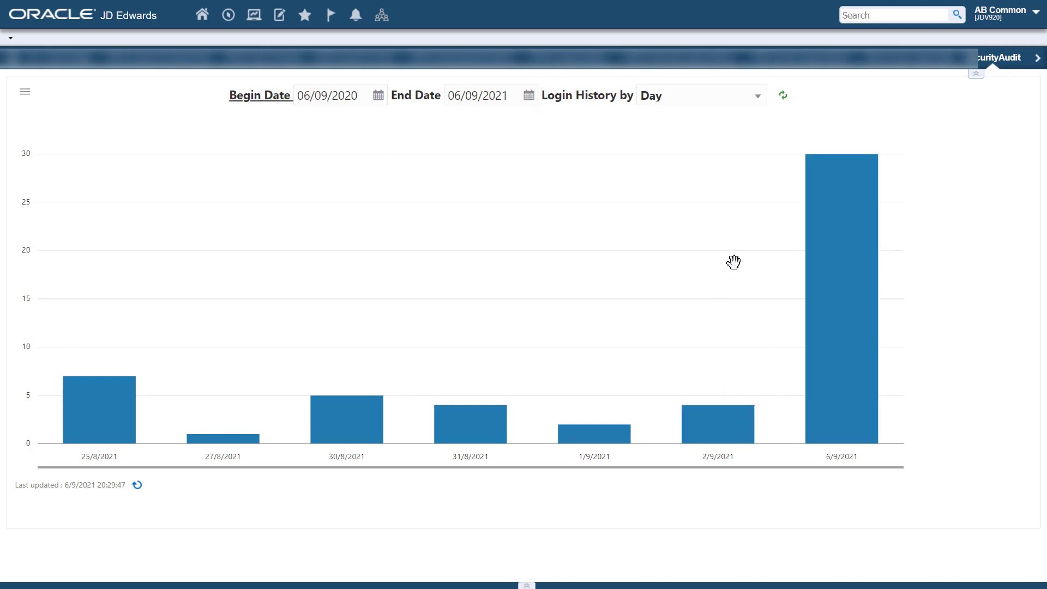
# Step: Regroup the bar chart by Month, with January highest near 140 logins
pyautogui.click(757, 96)
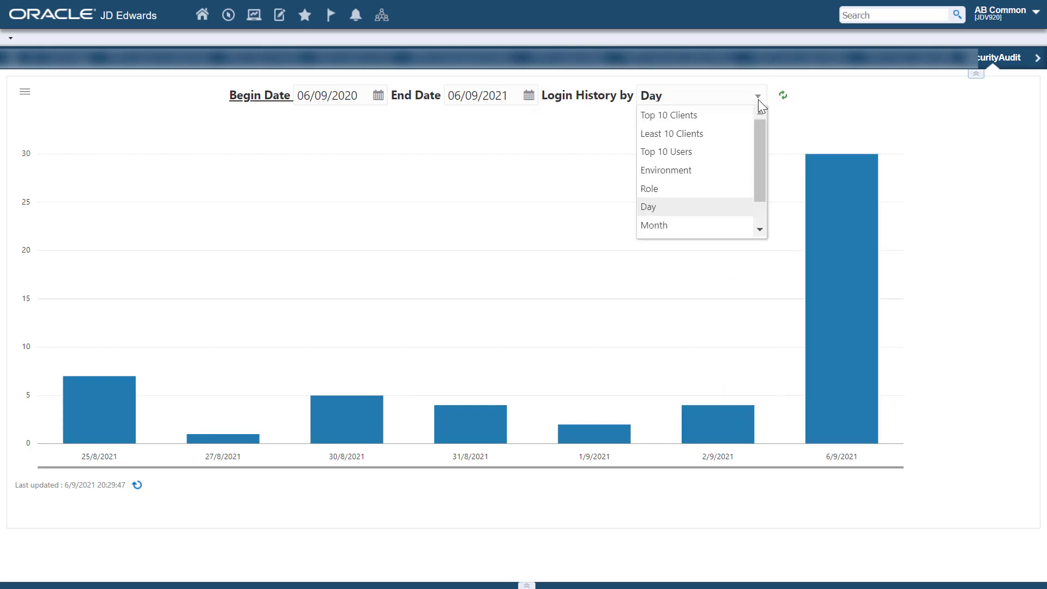
pyautogui.click(702, 225)
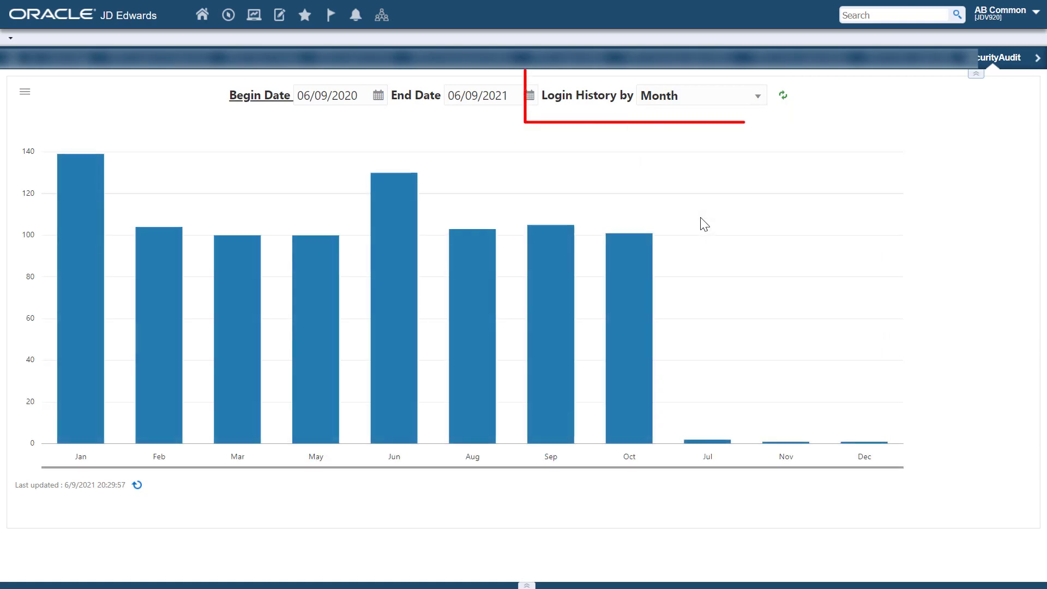
pyautogui.moveTo(645, 295)
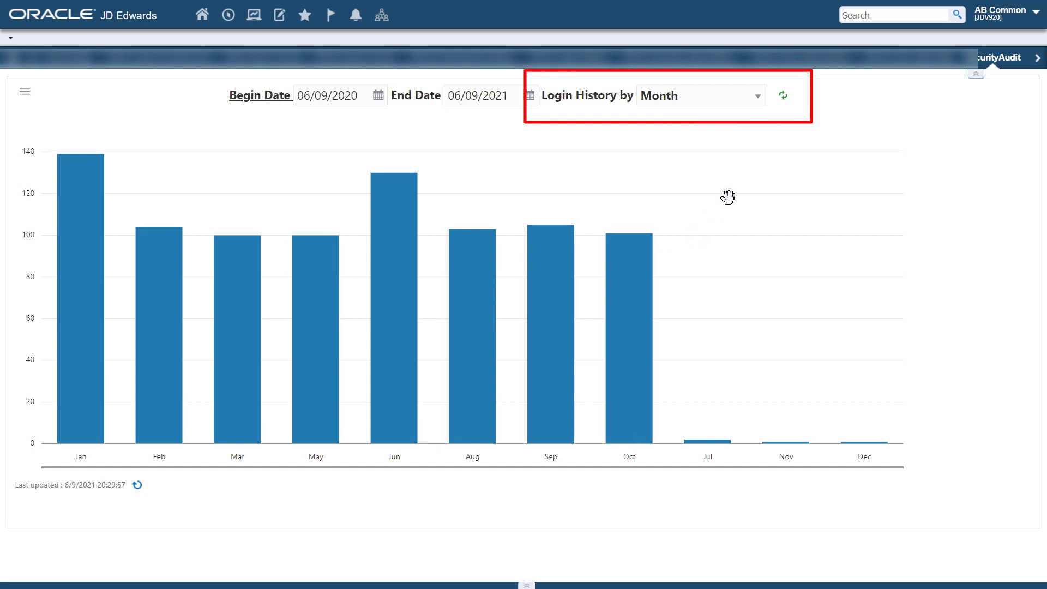
# Step: Group the login history by Top 10 Failed Login Attempts, largest slice 17 (36.17%)
pyautogui.click(758, 104)
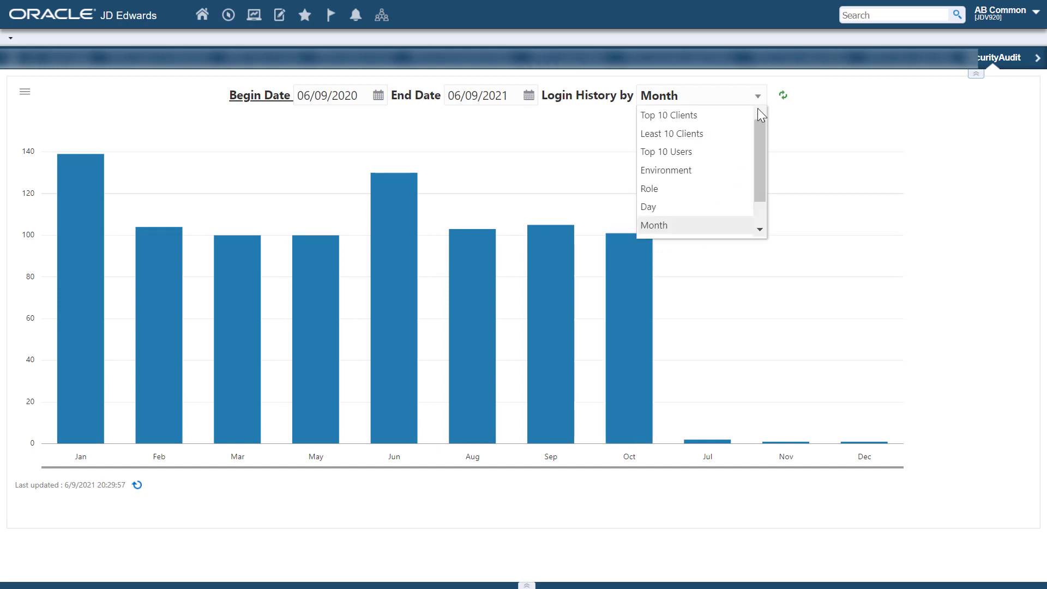
pyautogui.click(759, 228)
pyautogui.scroll(-1, 730, 226)
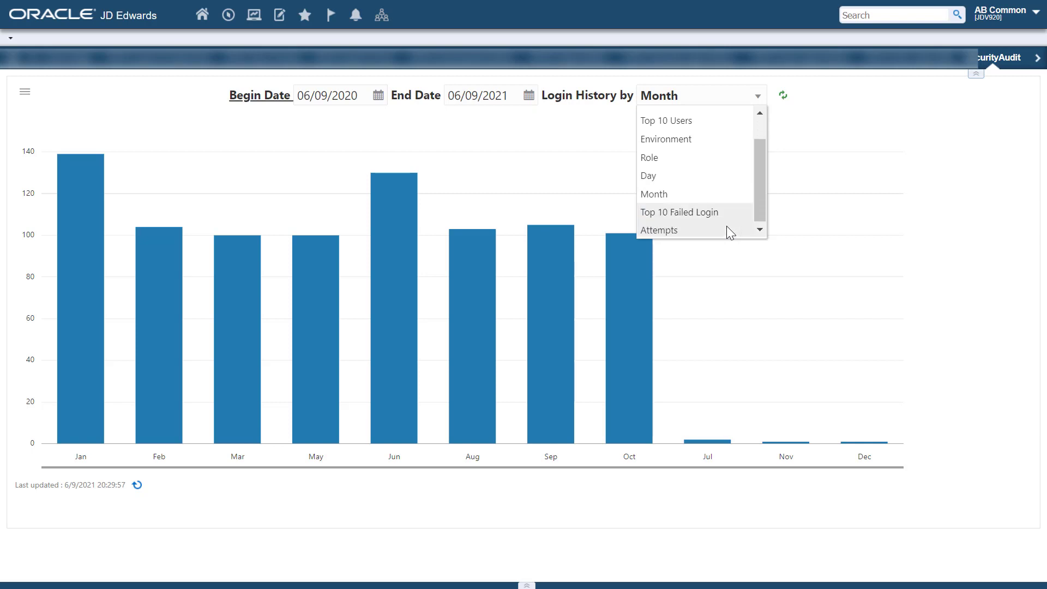
pyautogui.click(726, 227)
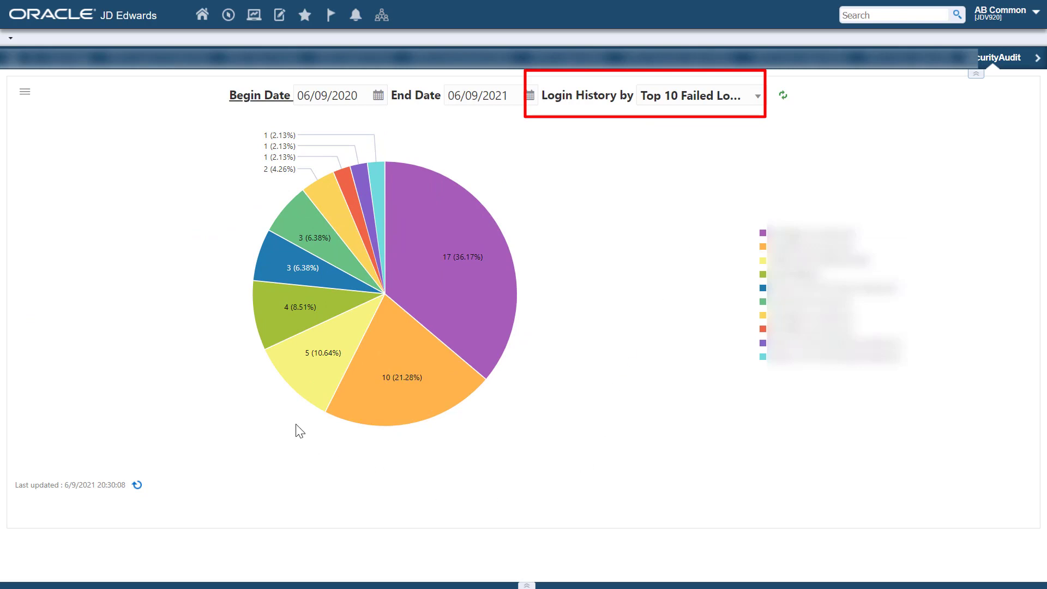
pyautogui.moveTo(300, 390)
pyautogui.moveTo(362, 384)
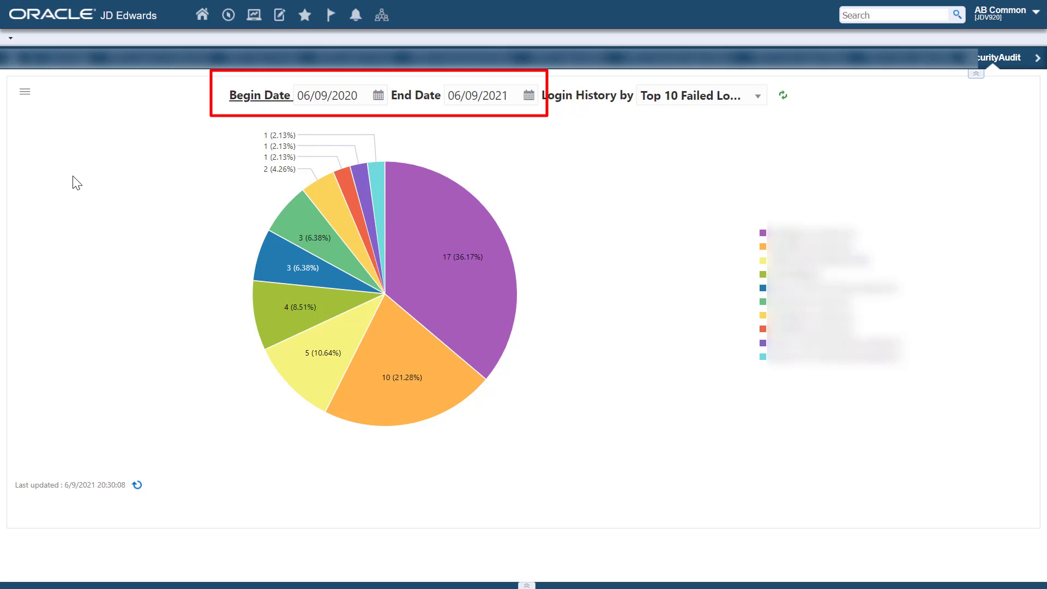
pyautogui.click(26, 93)
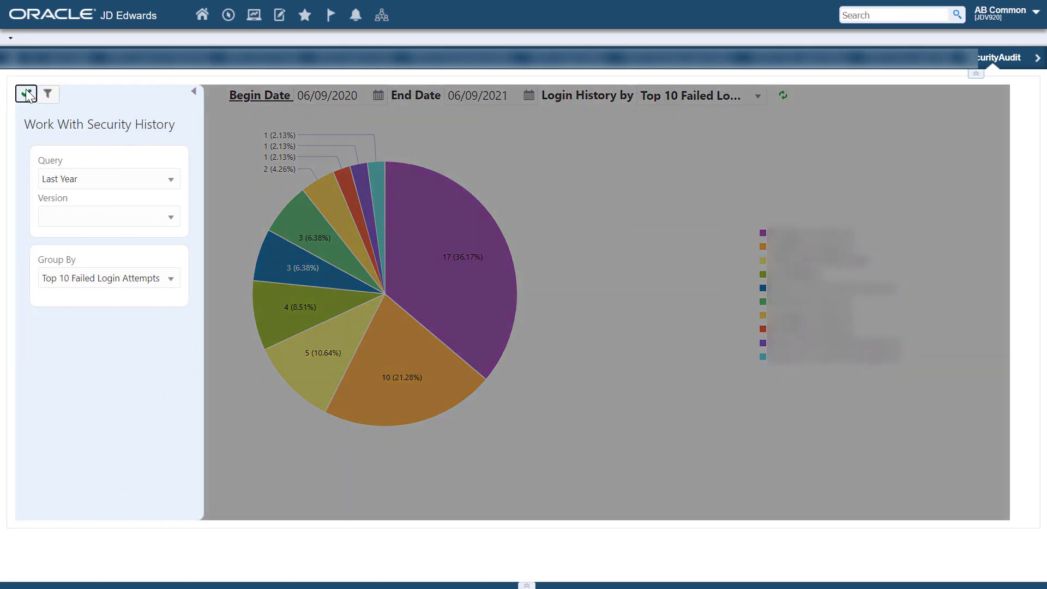
pyautogui.click(45, 95)
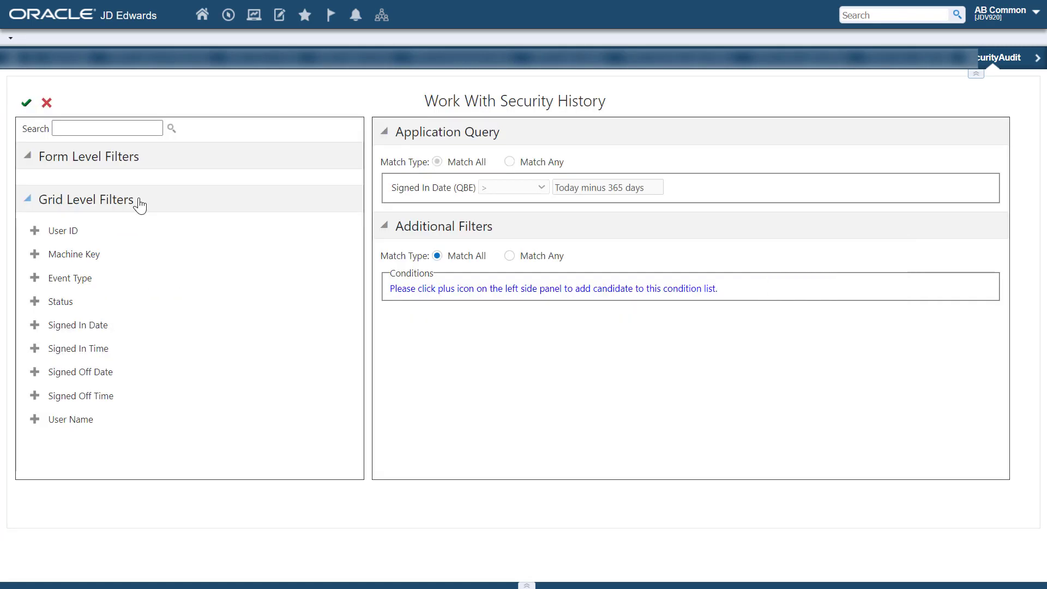
pyautogui.click(46, 103)
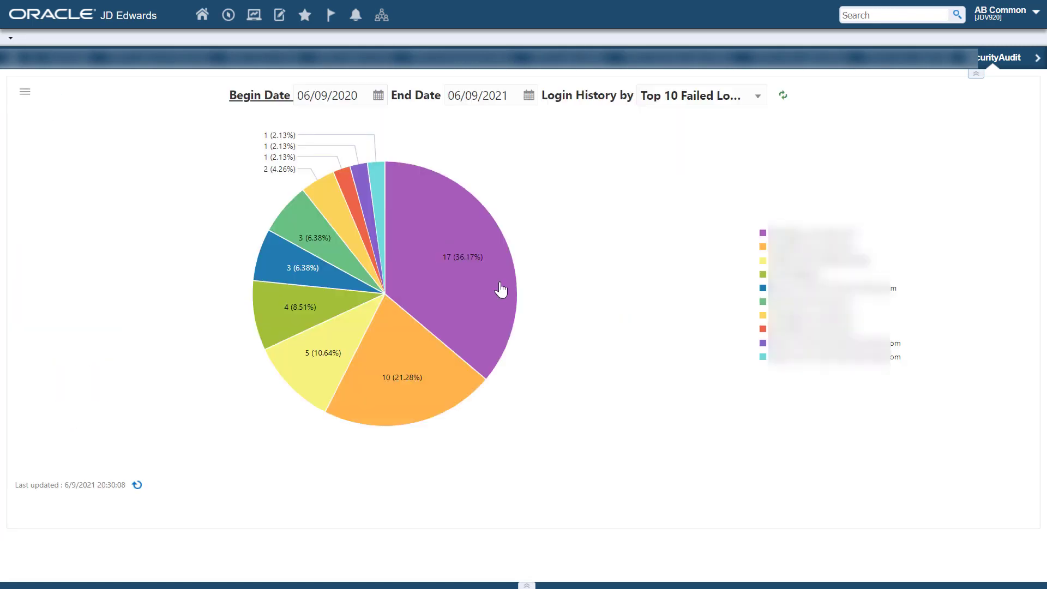